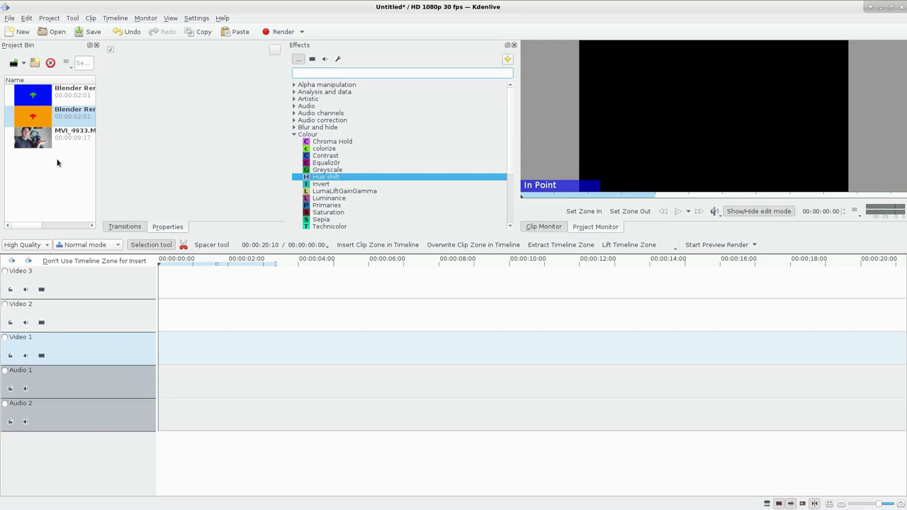
# Place the blue-background monkey clip on Video 2 and scrub through it to its end.
pyautogui.moveTo(51, 104); pyautogui.dragTo(199, 301)
pyautogui.click(206, 282)
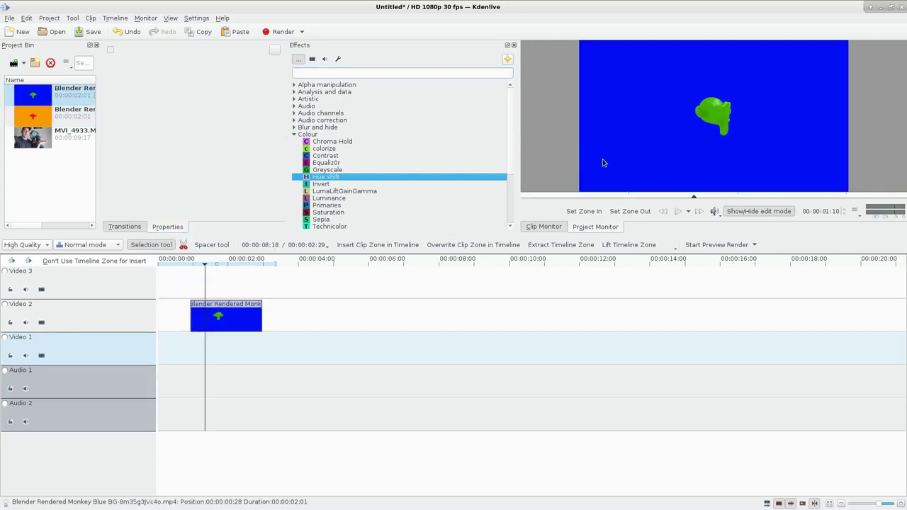
pyautogui.click(221, 282)
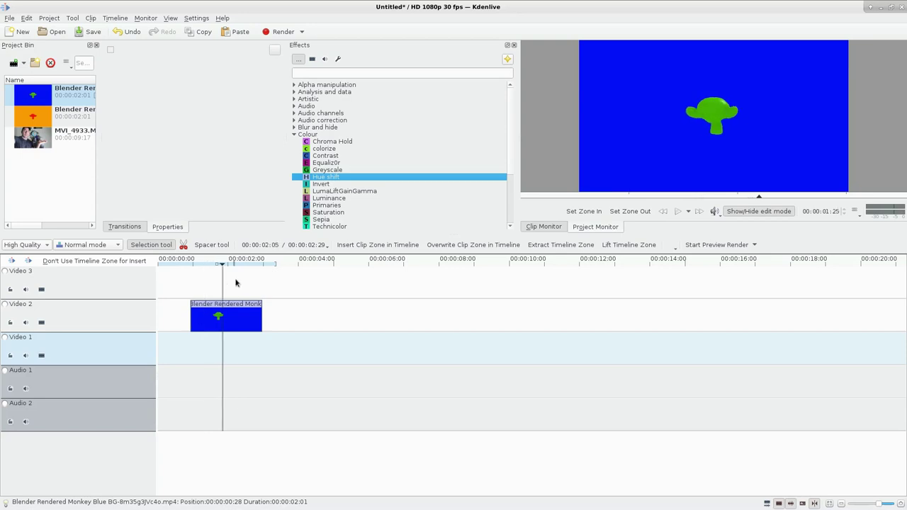
pyautogui.click(257, 283)
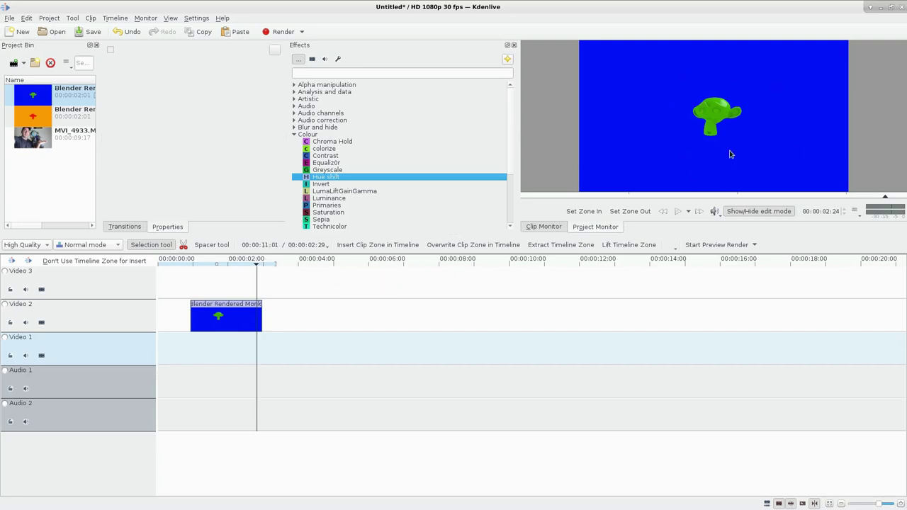
# Put MVI_4933.MOV on Video 1 and nudge the monkey clip earlier to 00:00:00:16.
pyautogui.moveTo(55, 147); pyautogui.dragTo(445, 311)
pyautogui.click(171, 320)
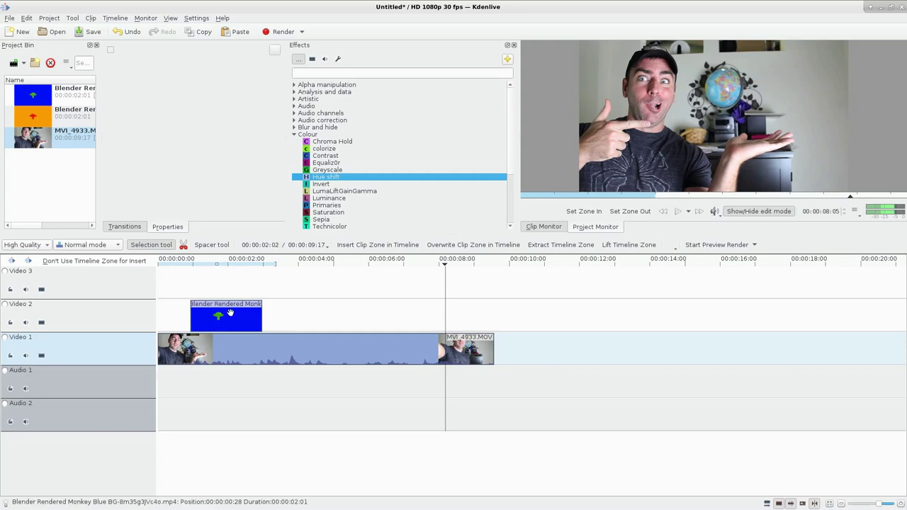
pyautogui.moveTo(231, 312); pyautogui.dragTo(216, 312)
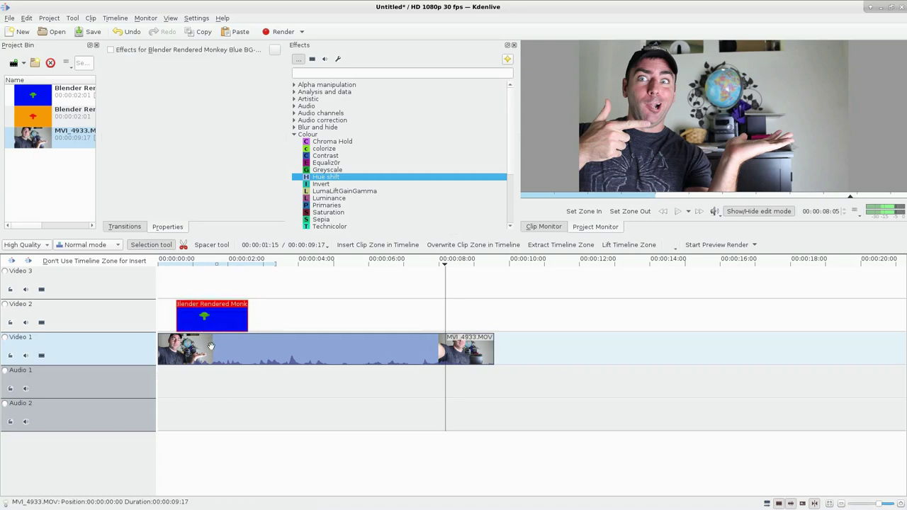
pyautogui.click(201, 294)
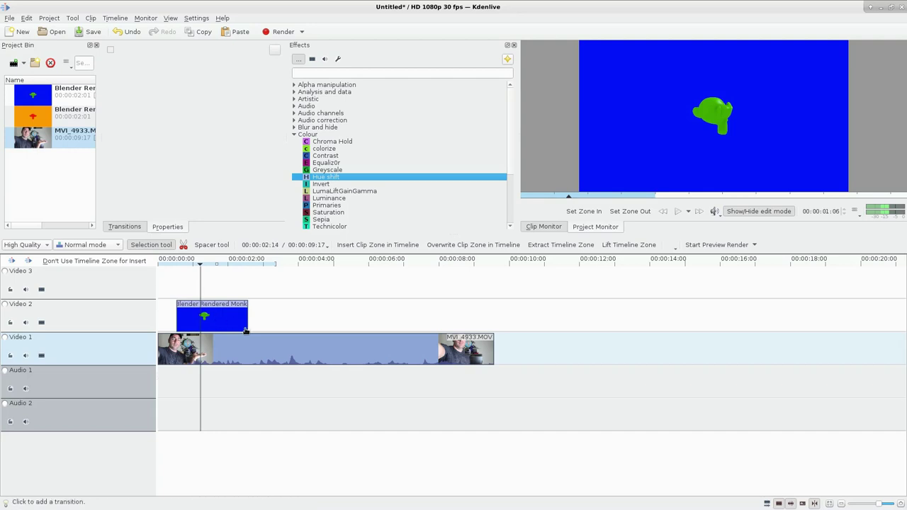
# Apply Chroma Key to the monkey clip and add a Dissolve transition to the webcam track.
pyautogui.click(323, 72)
pyautogui.write('chrom')
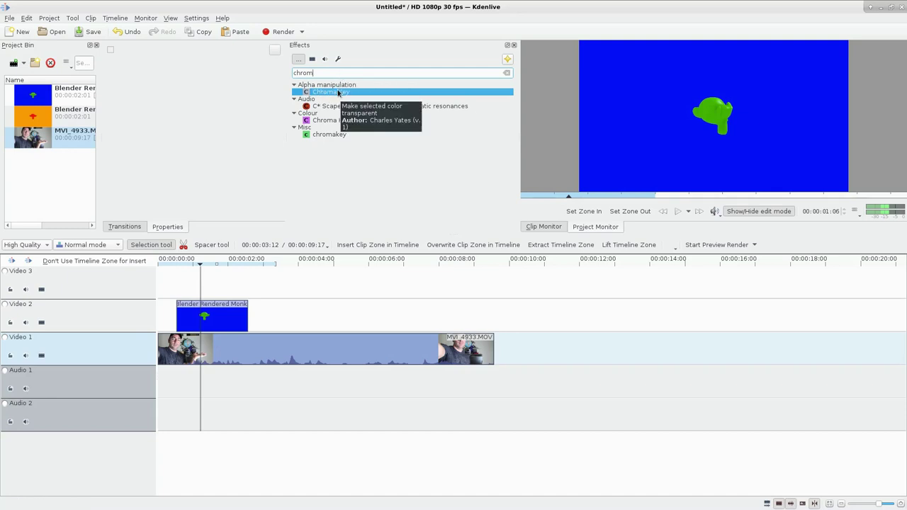
pyautogui.moveTo(339, 93); pyautogui.dragTo(221, 311)
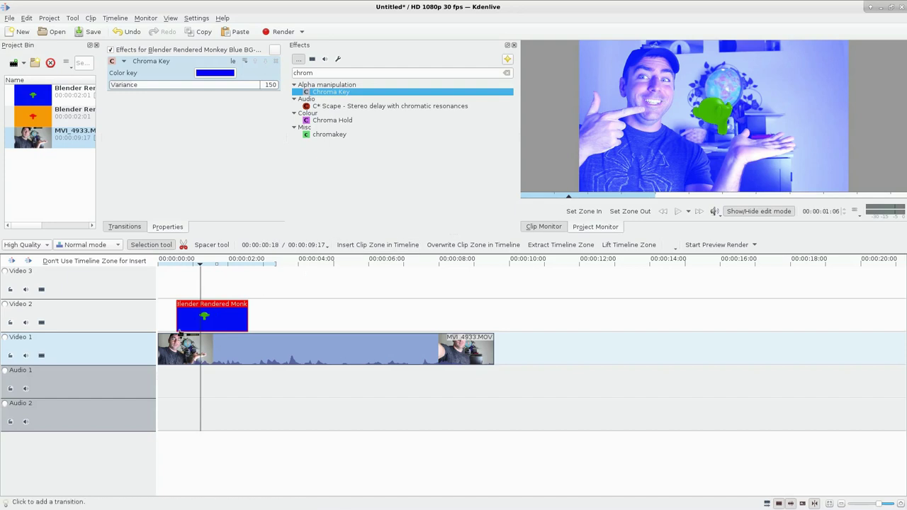
pyautogui.click(202, 331)
# Stretch the transition across the monkey clip and change its type from Dissolve to Composite.
pyautogui.moveTo(212, 336); pyautogui.dragTo(248, 338)
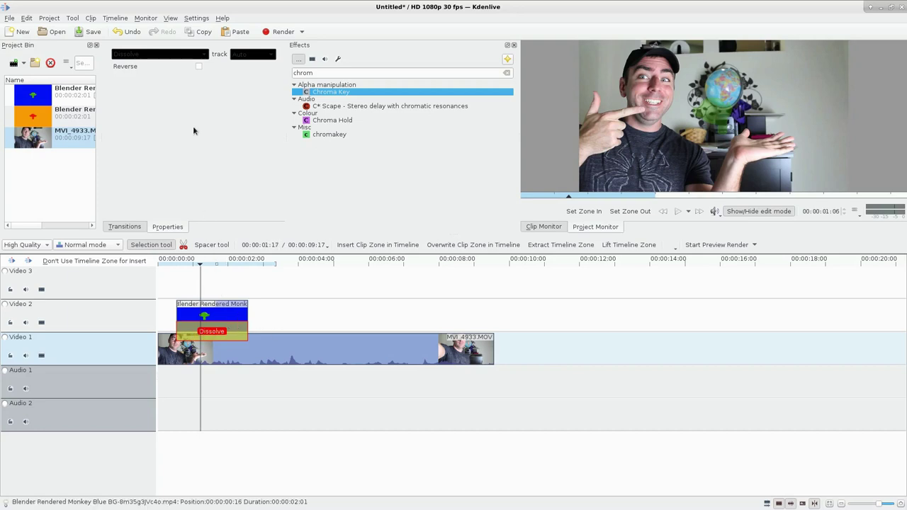
pyautogui.click(170, 53)
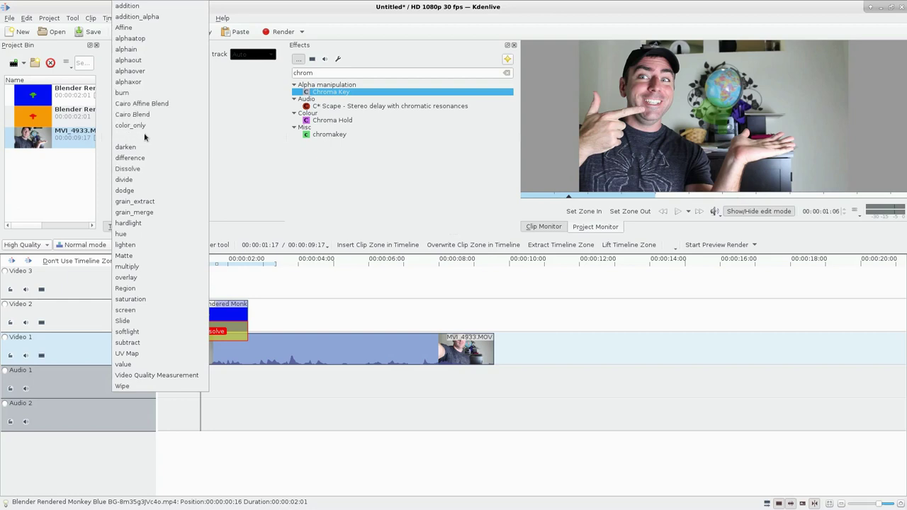
pyautogui.click(144, 137)
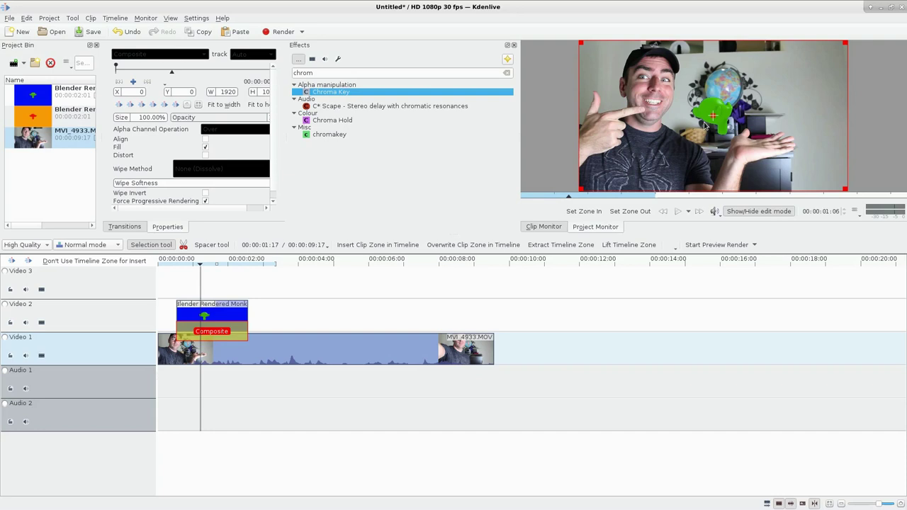
pyautogui.click(210, 312)
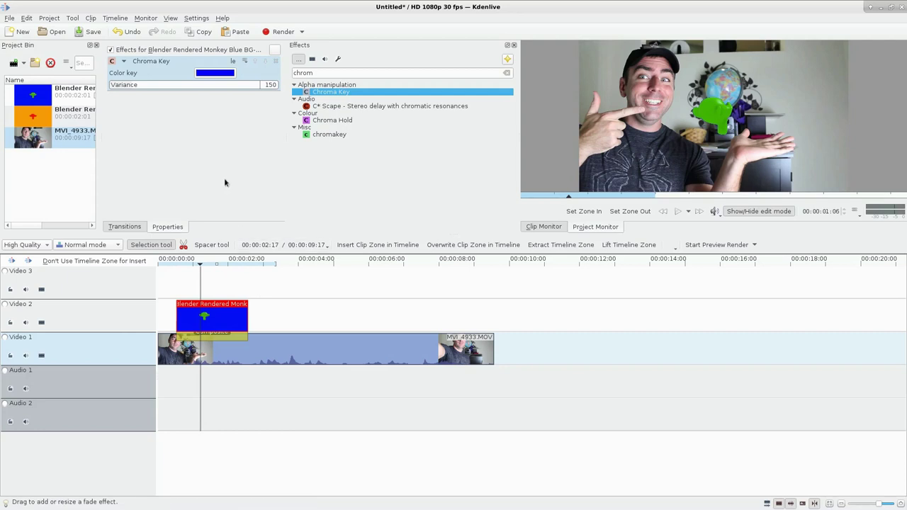
# Raise the Chroma Key variance from 150 to 539 and scrub to check the key.
pyautogui.click(141, 87)
pyautogui.moveTo(144, 88); pyautogui.dragTo(192, 87)
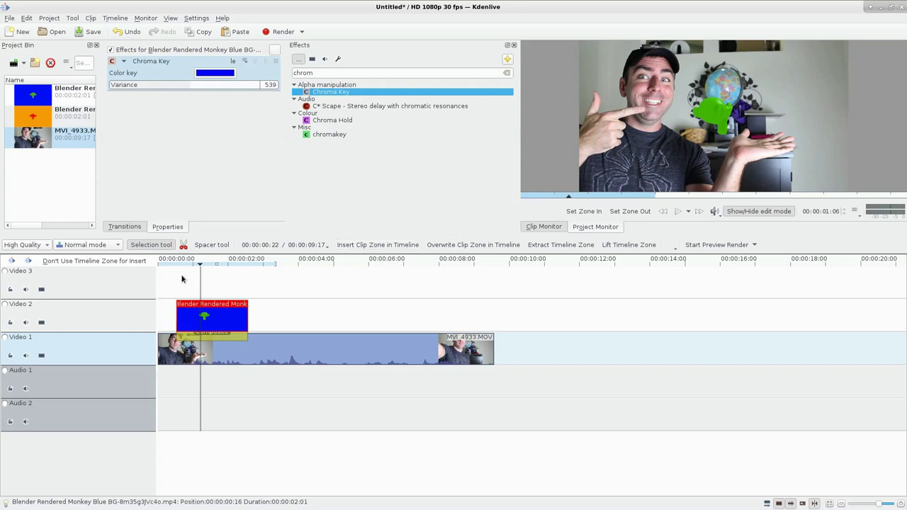
pyautogui.moveTo(184, 280); pyautogui.dragTo(224, 288)
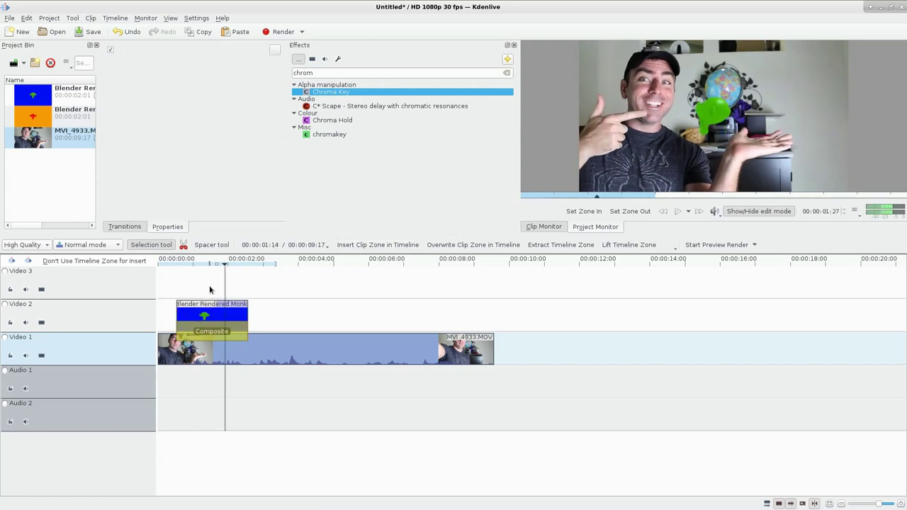
pyautogui.moveTo(210, 289); pyautogui.dragTo(196, 286)
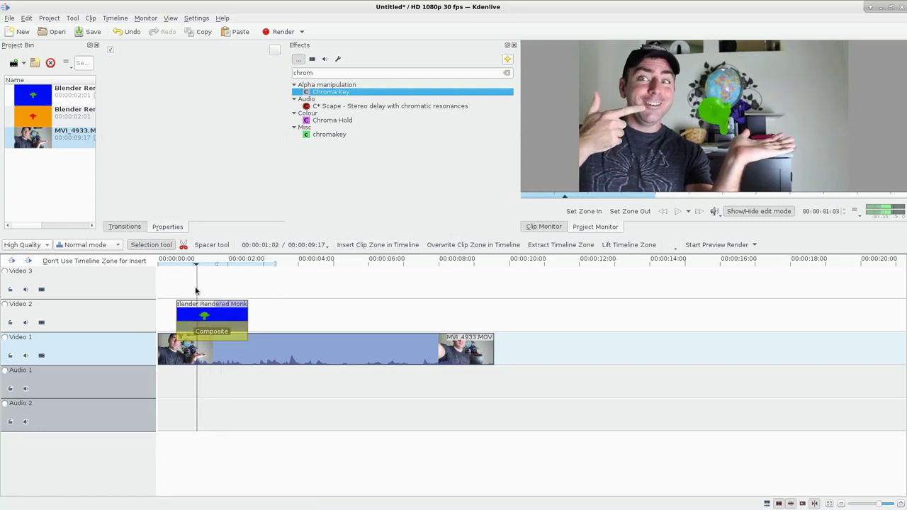
# Move the Composite overlay at its start keyframe to X 415, Y 105 and play back.
pyautogui.click(221, 333)
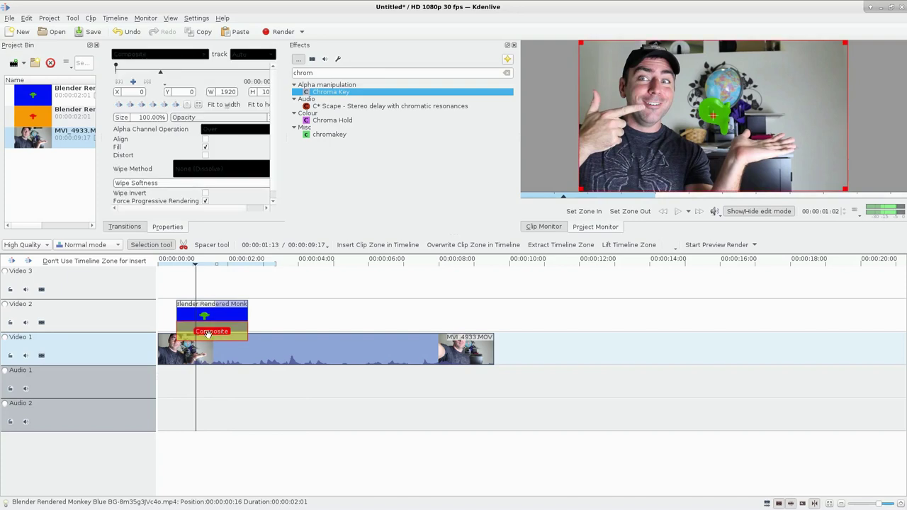
pyautogui.click(116, 69)
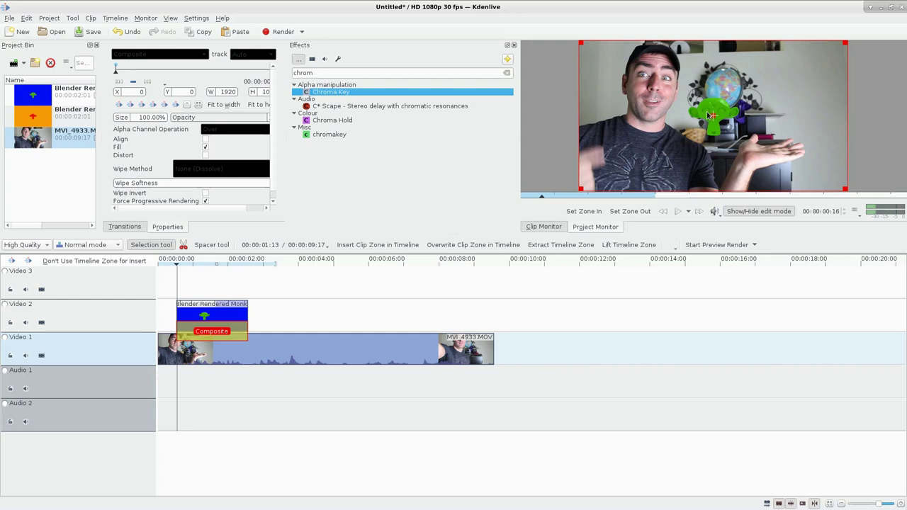
pyautogui.moveTo(708, 115); pyautogui.dragTo(770, 131)
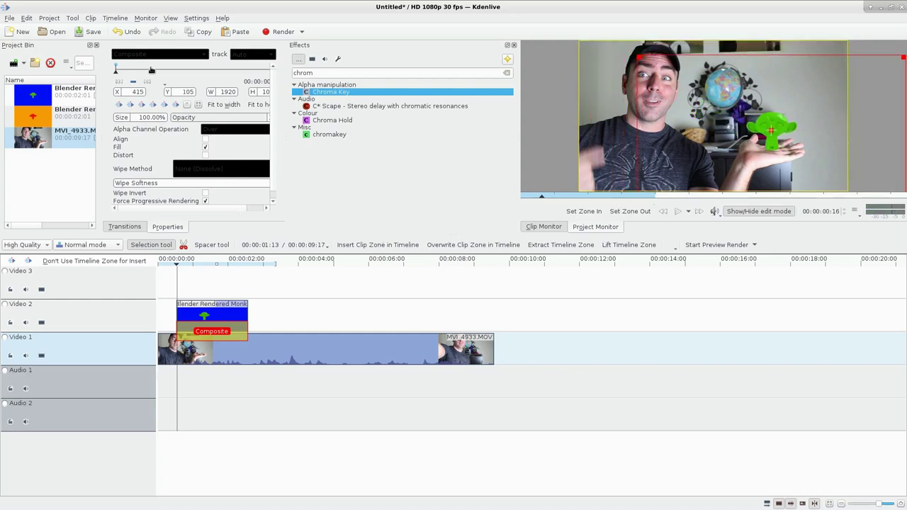
pyautogui.click(167, 285)
pyautogui.press('space')
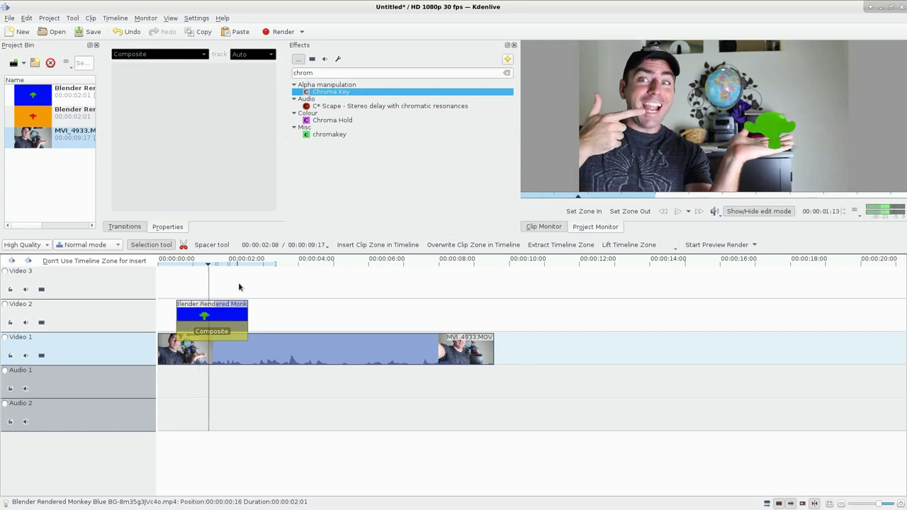
pyautogui.moveTo(275, 289); pyautogui.dragTo(196, 292)
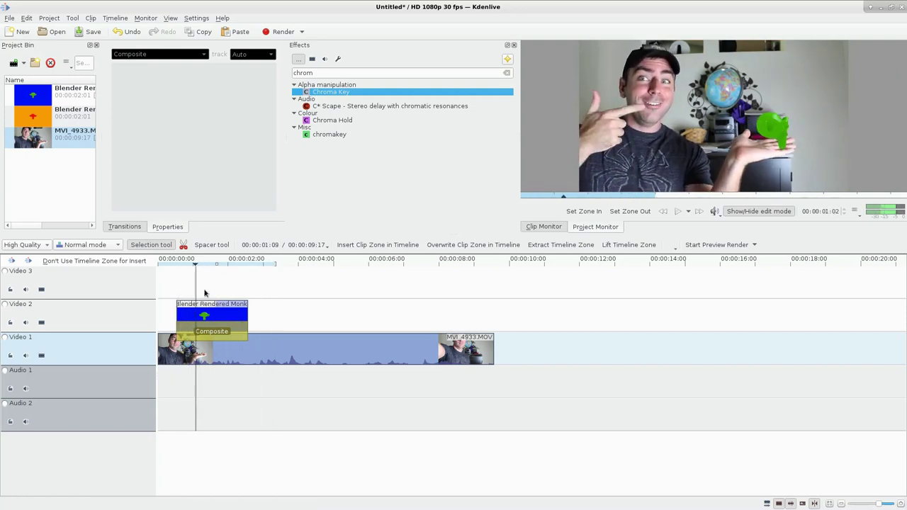
# Copy the keyed monkey clip and paste three copies along Video 2.
pyautogui.click(227, 304)
pyautogui.hotkey('ctrl', 'c')
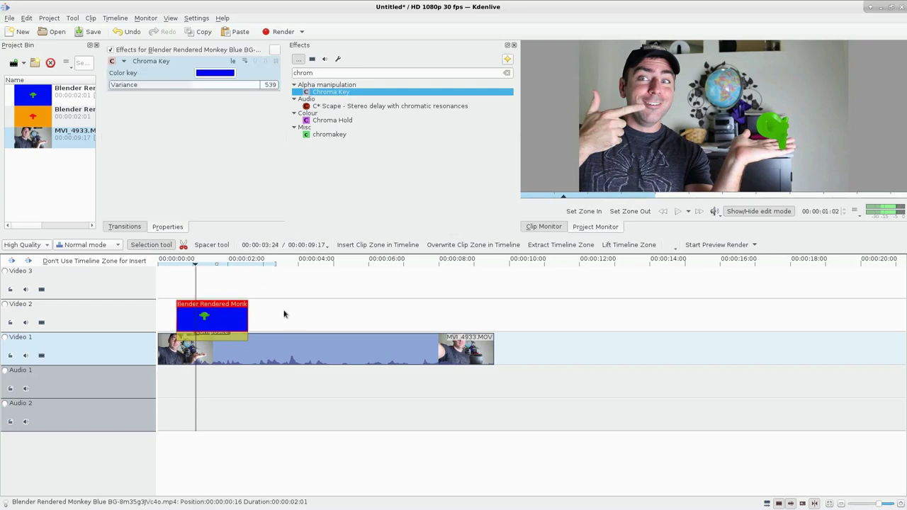
pyautogui.click(267, 314)
pyautogui.hotkey('ctrl', 'v')
pyautogui.click(424, 314)
pyautogui.hotkey('ctrl', 'v')
pyautogui.click(535, 311)
pyautogui.hotkey('ctrl', 'v')
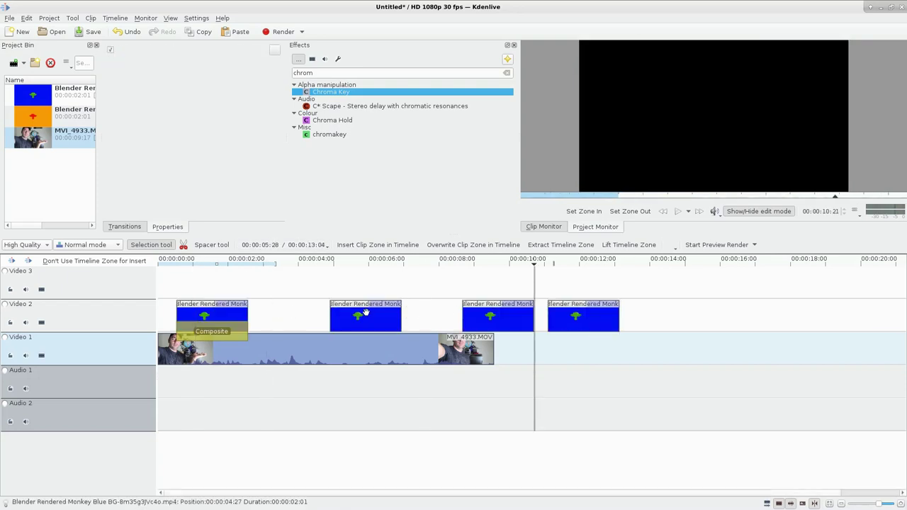
# Butt the four monkey copies together, stretch the Composite under them all, and play back.
pyautogui.moveTo(362, 316); pyautogui.dragTo(279, 316)
pyautogui.moveTo(481, 318); pyautogui.dragTo(337, 319)
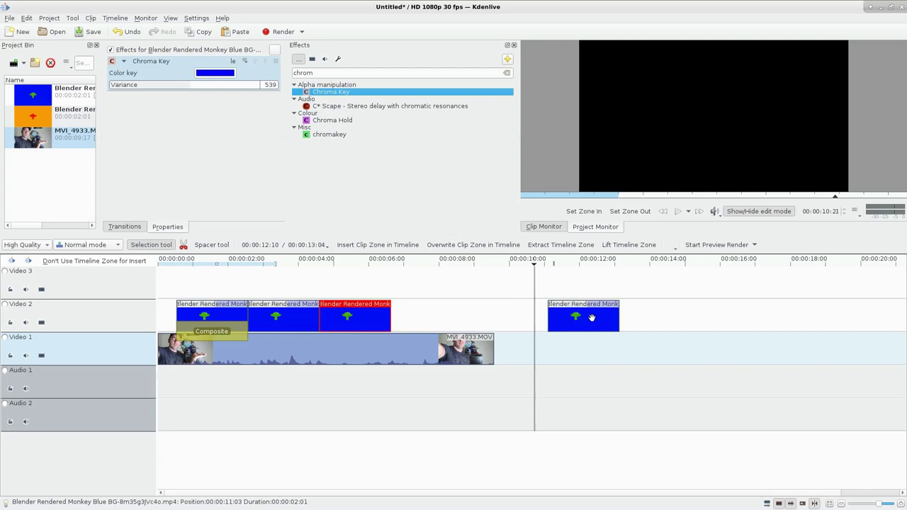
pyautogui.moveTo(591, 318); pyautogui.dragTo(434, 318)
pyautogui.moveTo(243, 335); pyautogui.dragTo(462, 335)
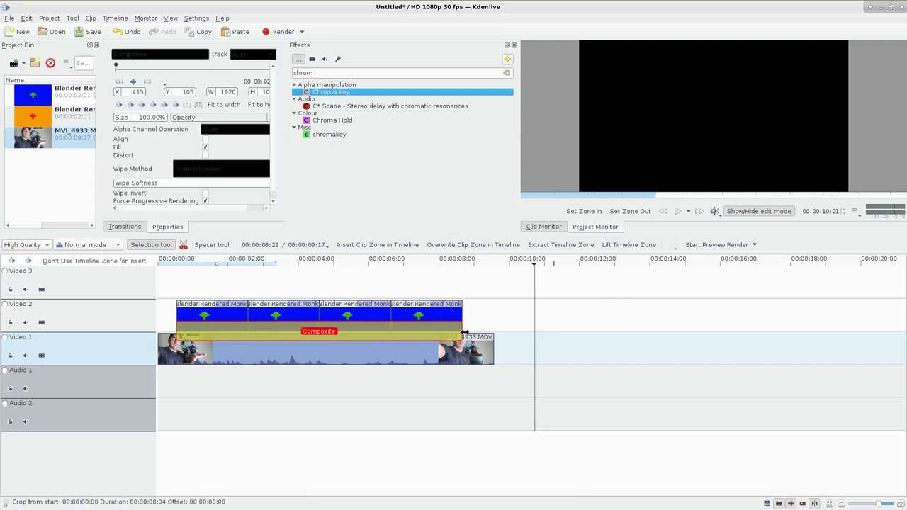
pyautogui.click(171, 282)
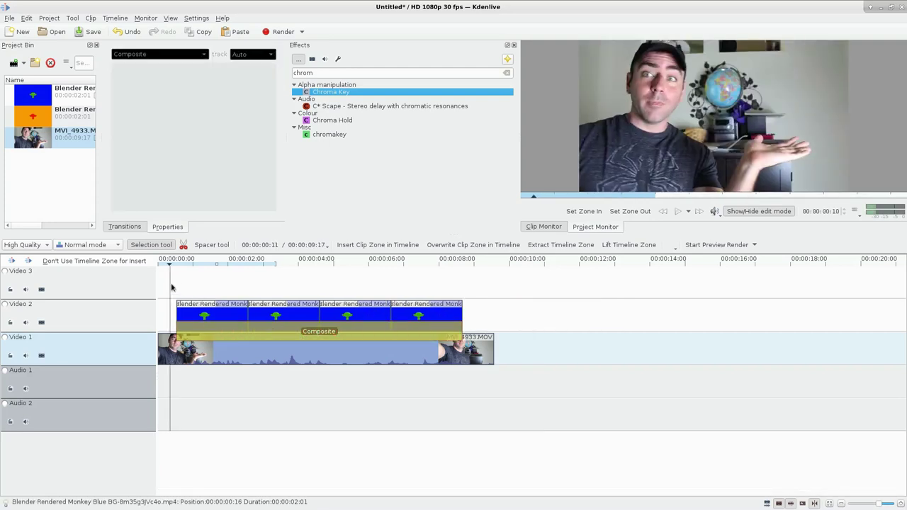
pyautogui.press('space')
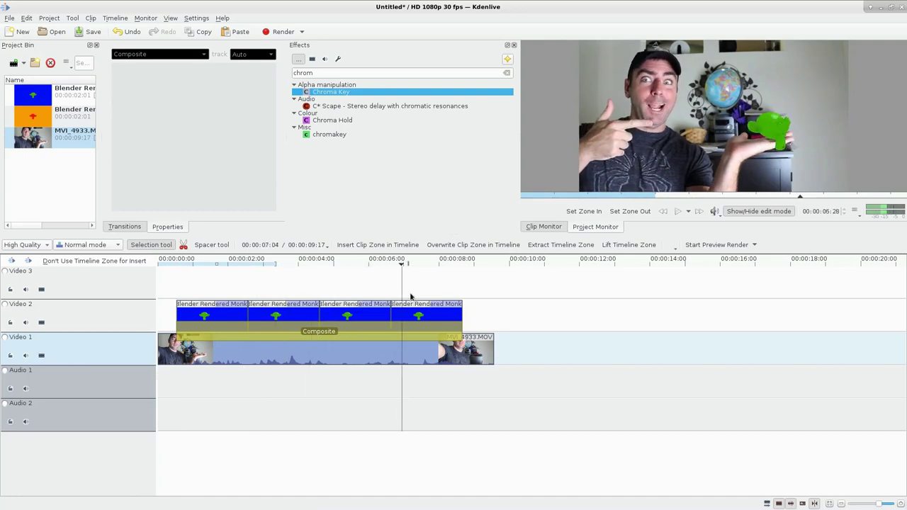
pyautogui.press('shift')
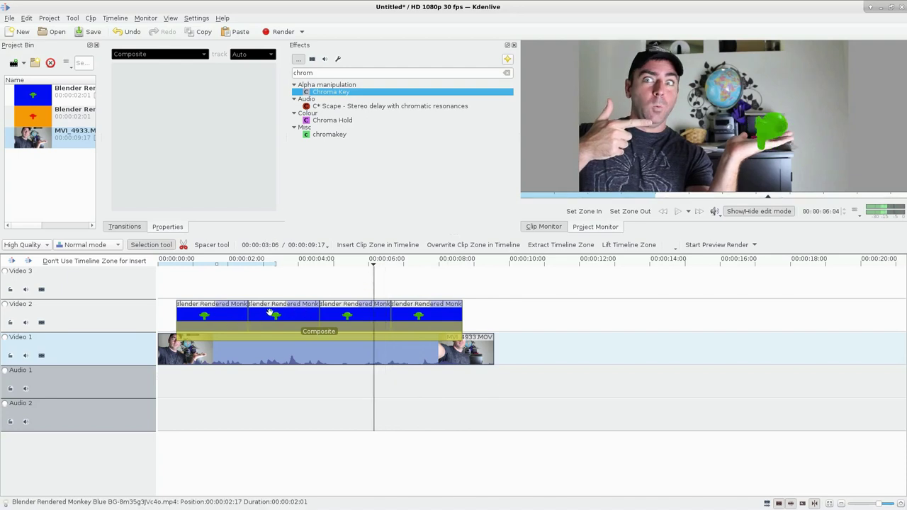
# Shift the Composite overlay up-left to X 408, Y 35 onto the presenter's palm and play back.
pyautogui.click(224, 329)
pyautogui.click(119, 82)
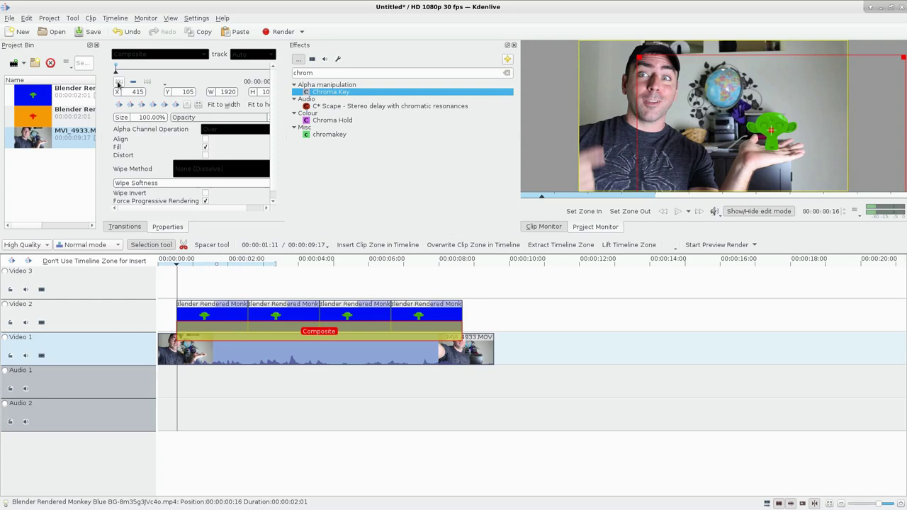
pyautogui.moveTo(778, 132); pyautogui.dragTo(767, 115)
pyautogui.click(326, 284)
pyautogui.press('space')
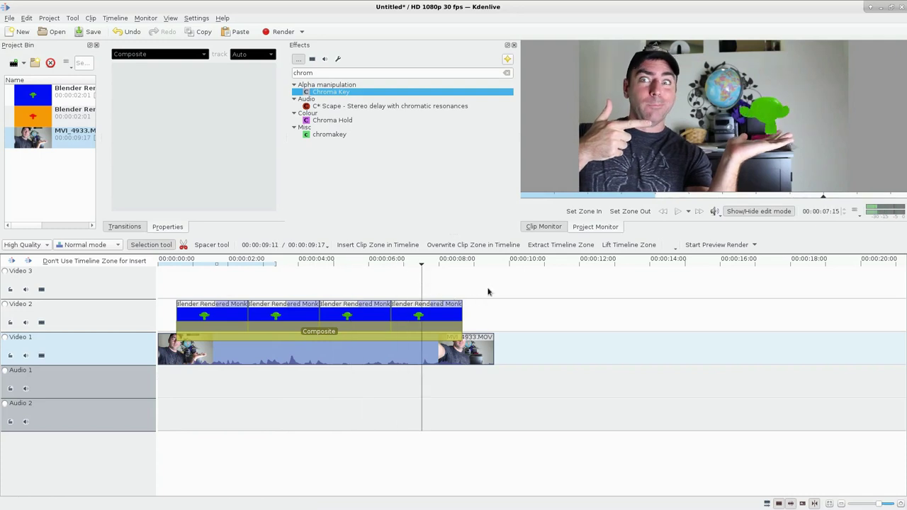
# Select the four blue-background monkey clips on Video 2 and delete them.
pyautogui.click(418, 307)
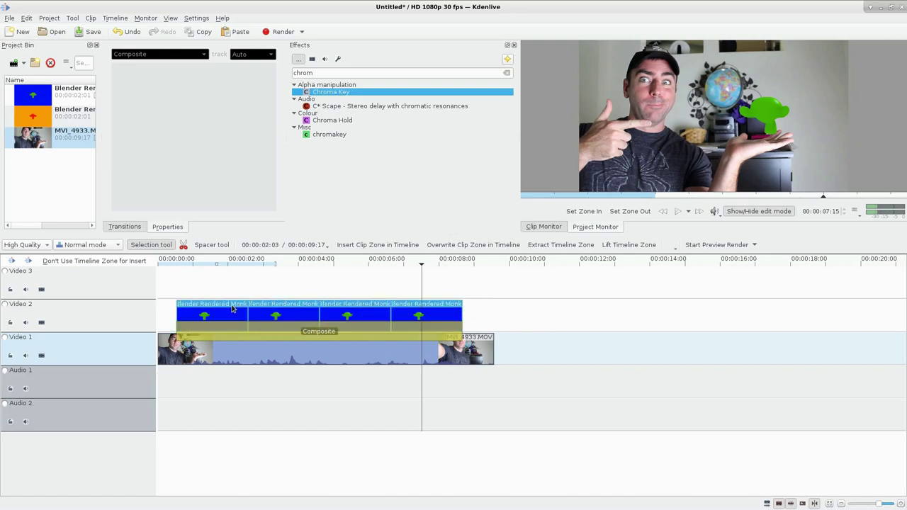
pyautogui.press('Delete')
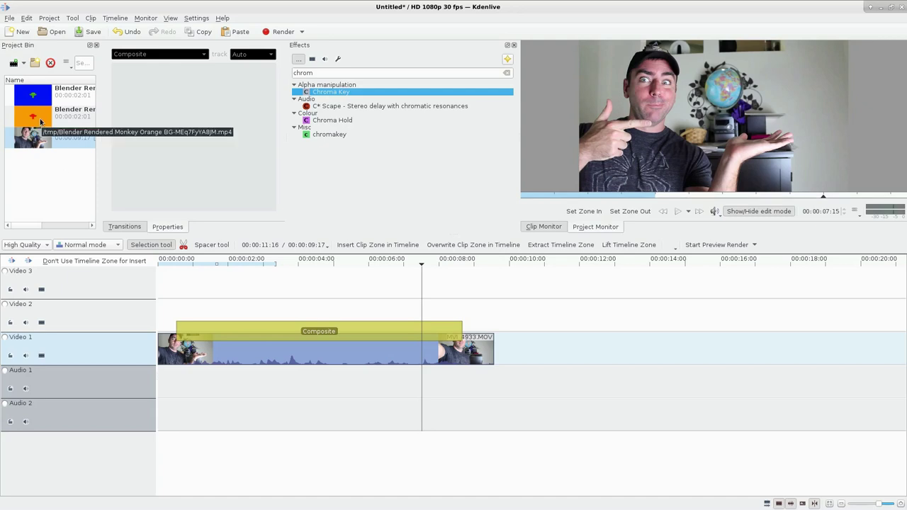
# Place the orange-background monkey clip at the start of Video 2 and deselect it.
pyautogui.moveTo(40, 120); pyautogui.dragTo(179, 311)
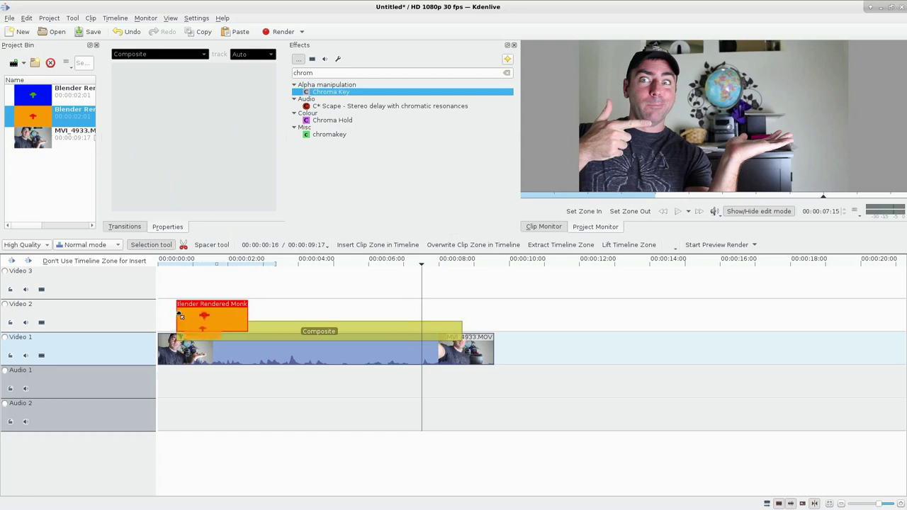
pyautogui.click(204, 277)
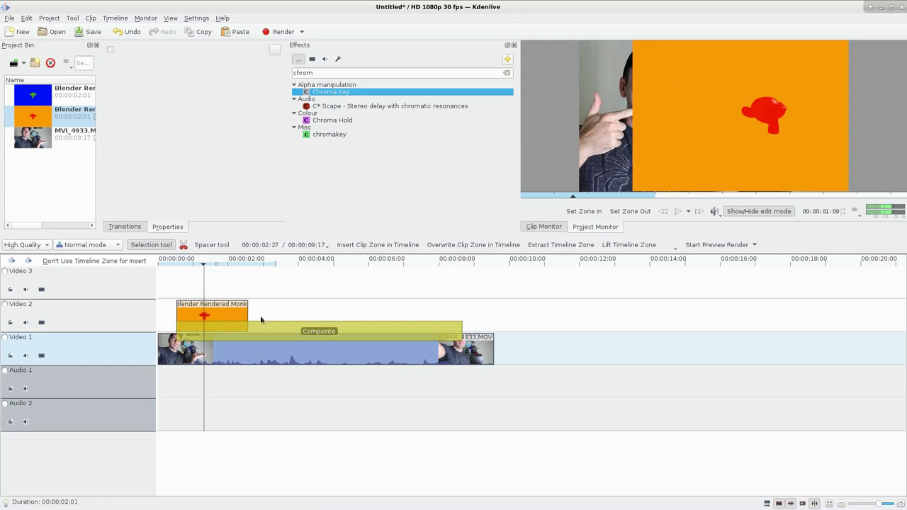
# Apply Chroma Key to the orange monkey clip, picking the orange background #fe9700 as the key colour.
pyautogui.click(210, 303)
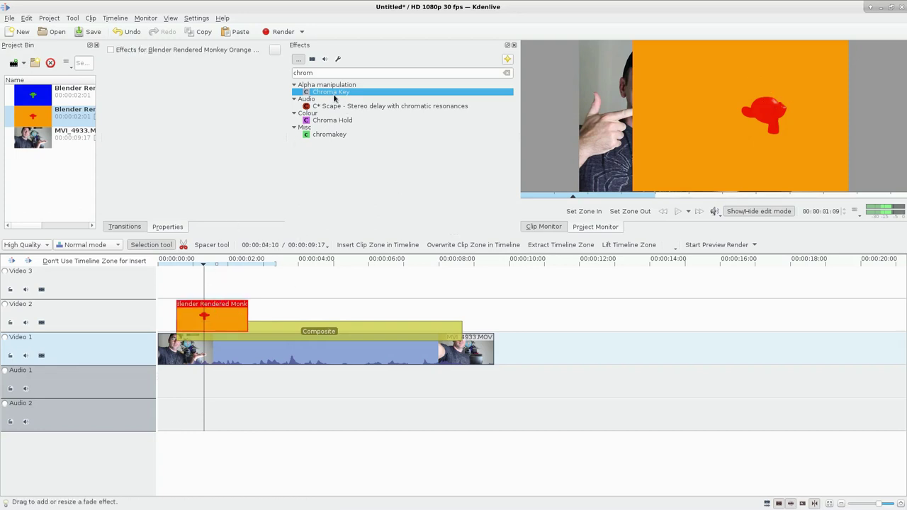
pyautogui.doubleClick(332, 93)
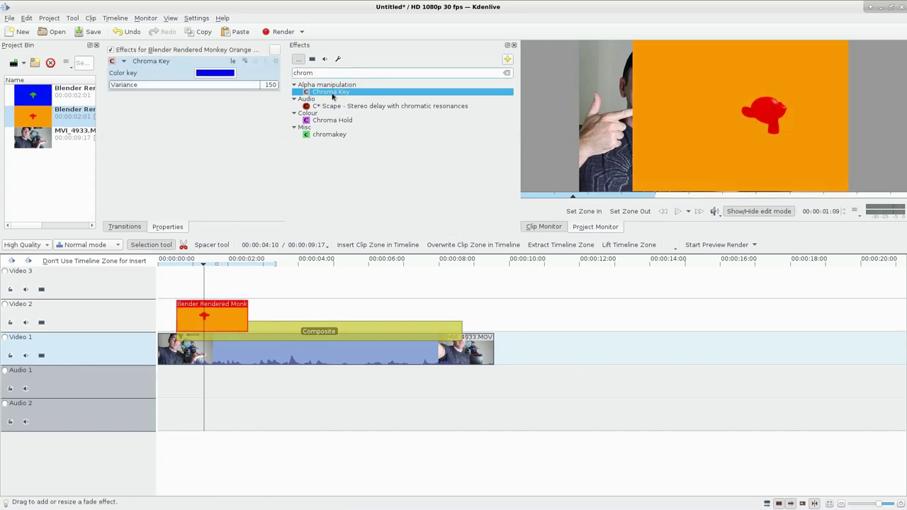
pyautogui.click(204, 74)
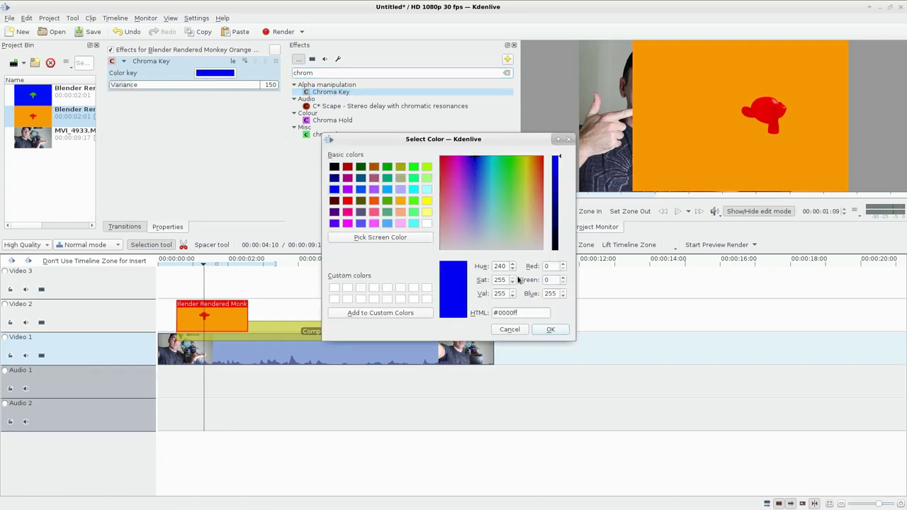
pyautogui.click(367, 238)
pyautogui.click(670, 93)
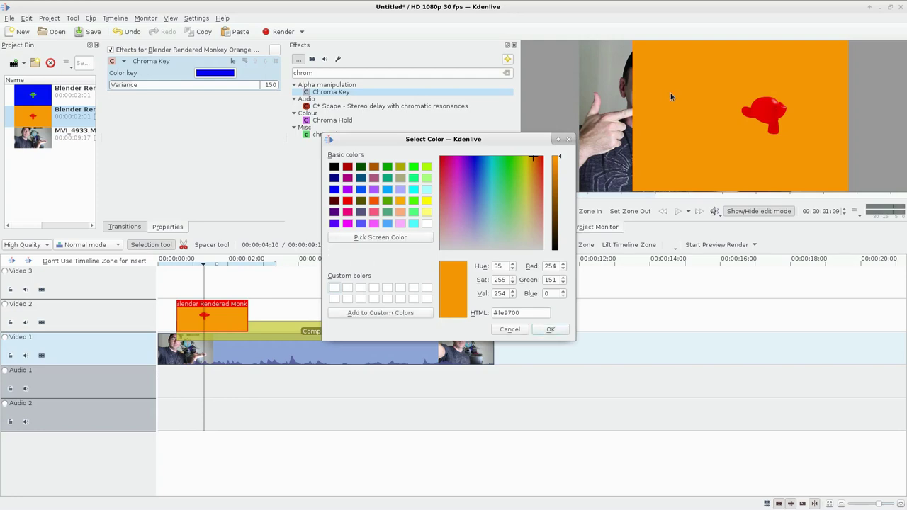
pyautogui.click(553, 330)
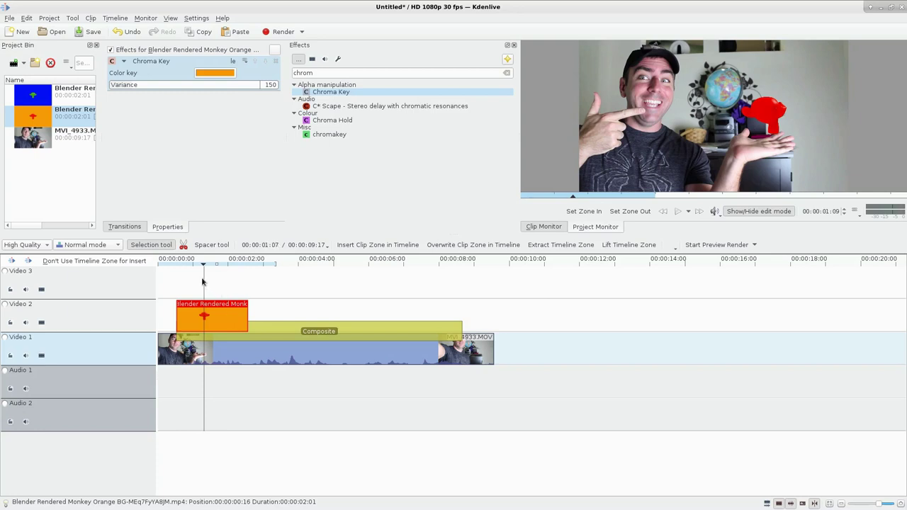
pyautogui.moveTo(229, 284); pyautogui.dragTo(239, 284)
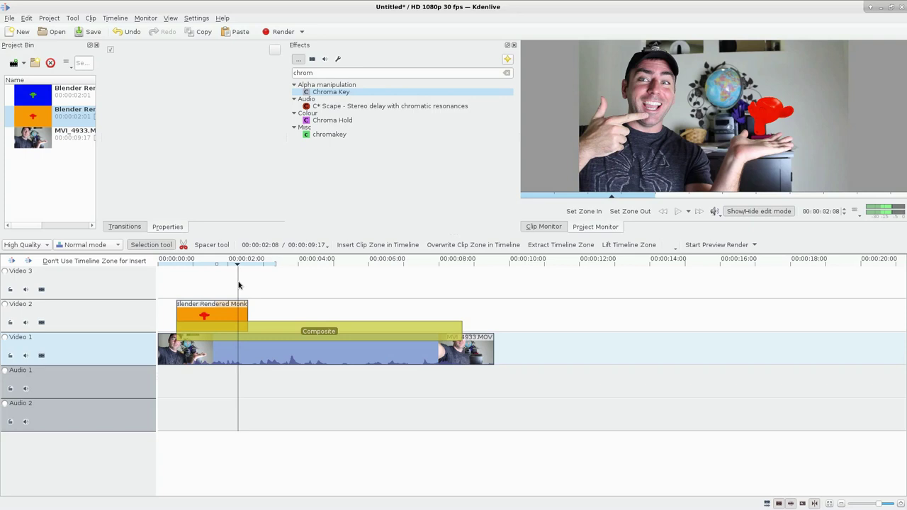
# Add a Hue shift effect to the orange monkey clip and set Hue to 102.
pyautogui.doubleClick(303, 73)
pyautogui.click(231, 309)
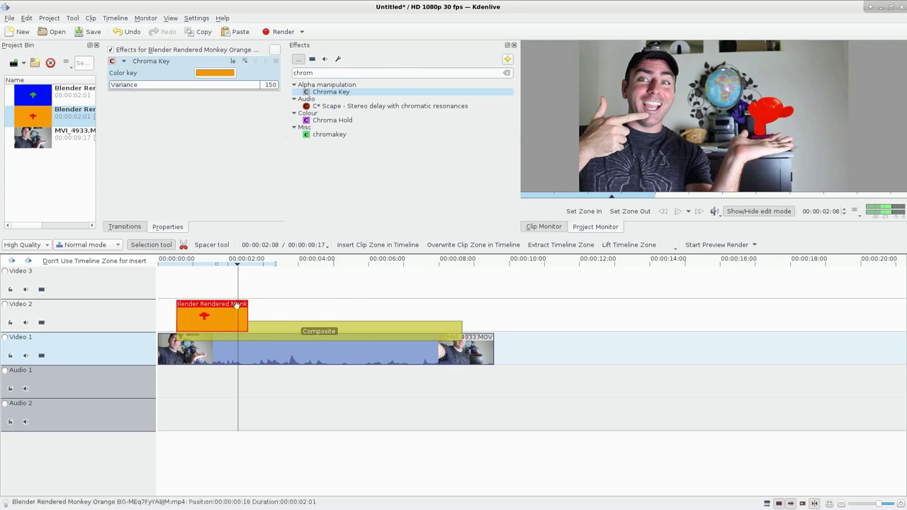
pyautogui.write('hue')
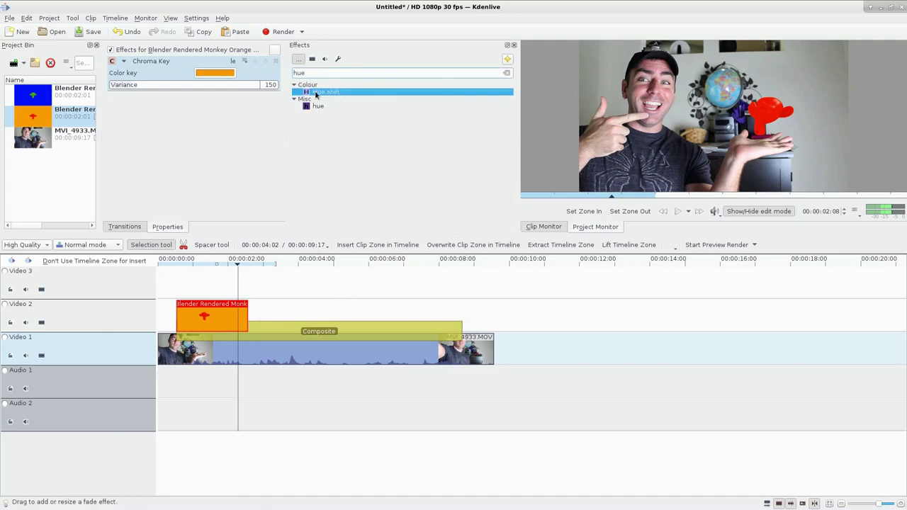
pyautogui.moveTo(317, 94); pyautogui.dragTo(214, 312)
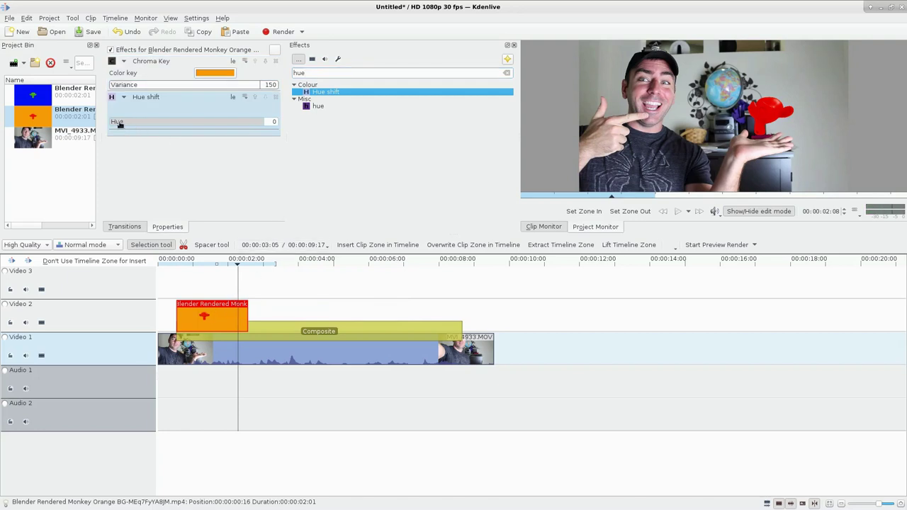
pyautogui.moveTo(120, 125); pyautogui.dragTo(155, 127)
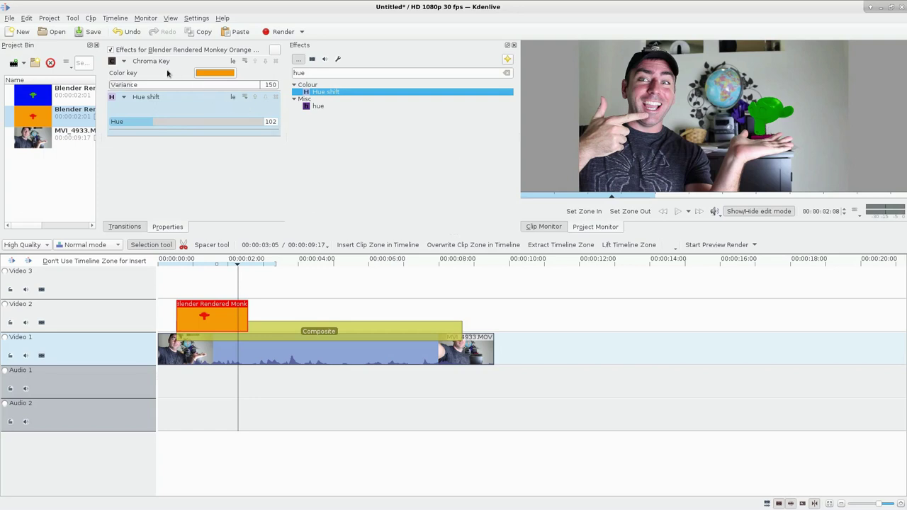
pyautogui.click(252, 95)
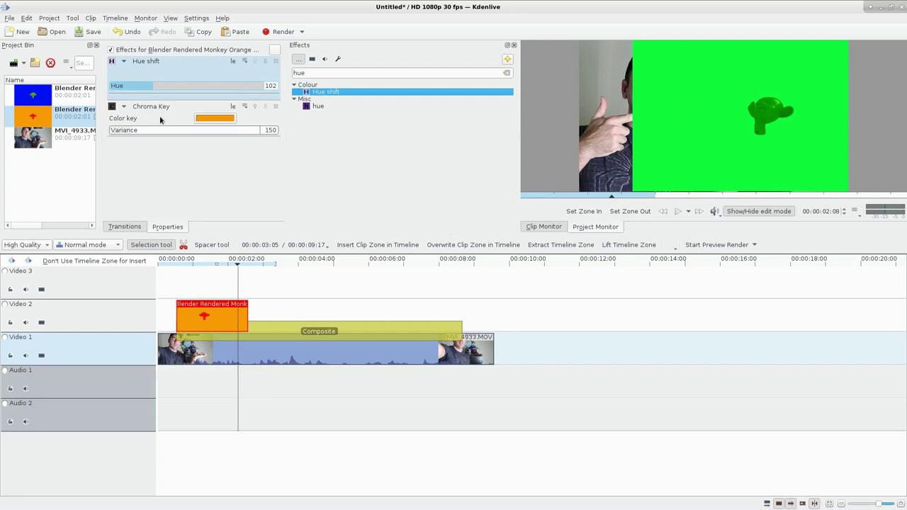
pyautogui.click(265, 60)
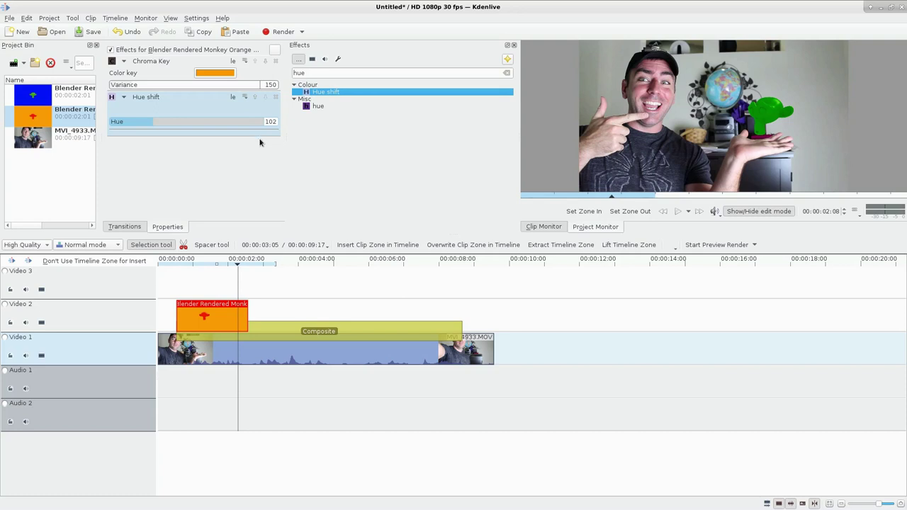
pyautogui.click(254, 97)
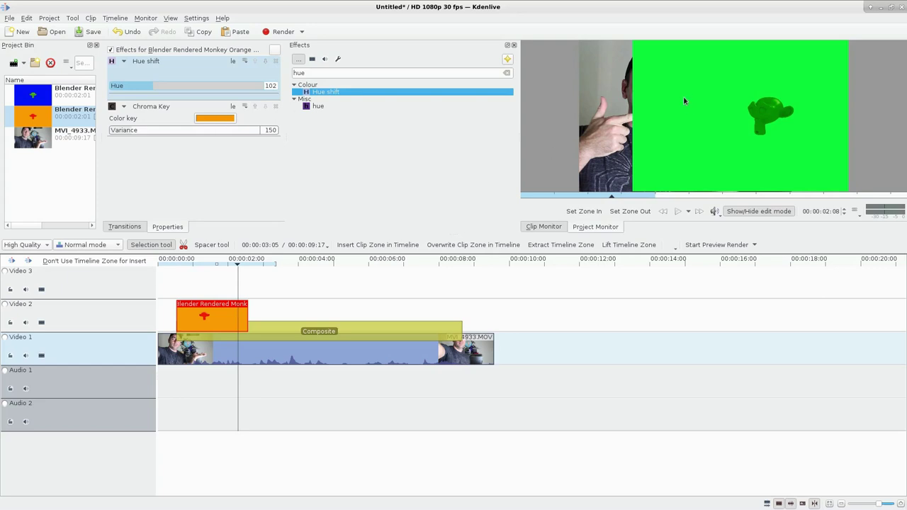
pyautogui.click(206, 117)
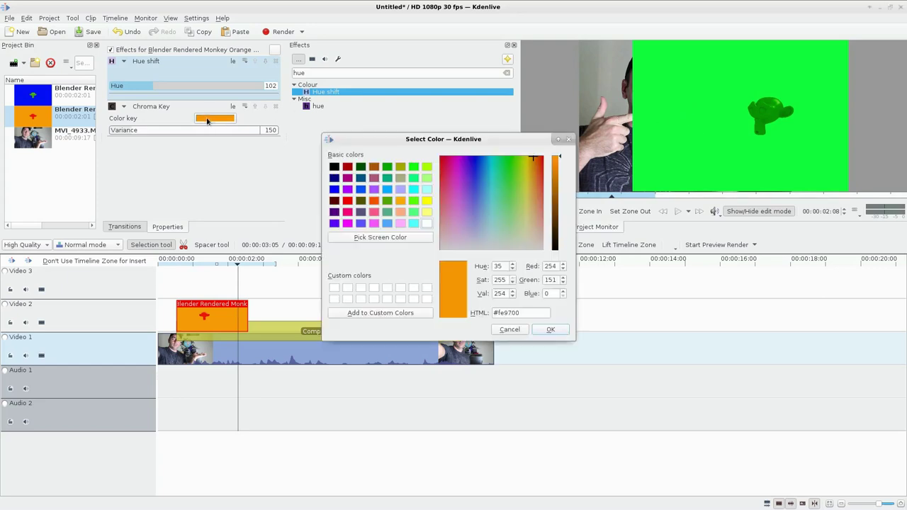
pyautogui.click(393, 237)
pyautogui.click(695, 114)
pyautogui.click(557, 330)
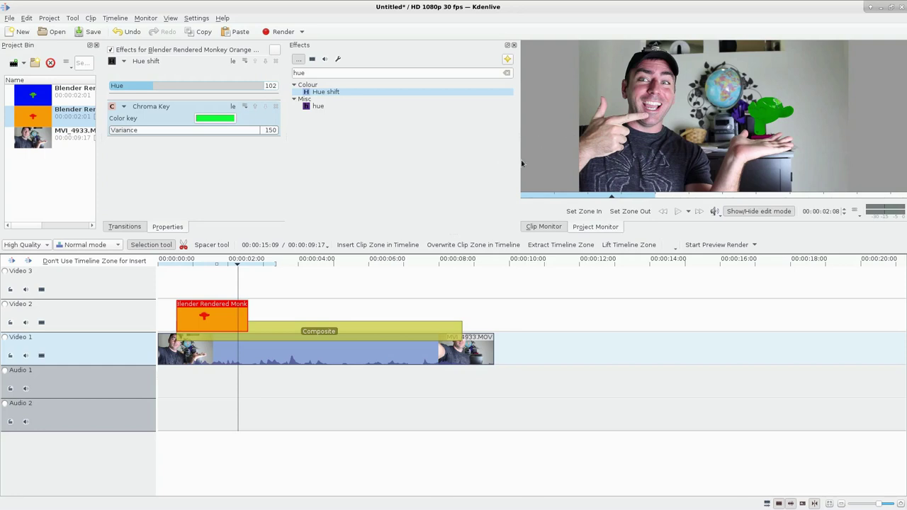
pyautogui.hotkey('ctrl', 'z')
pyautogui.hotkey('ctrl', 'z')
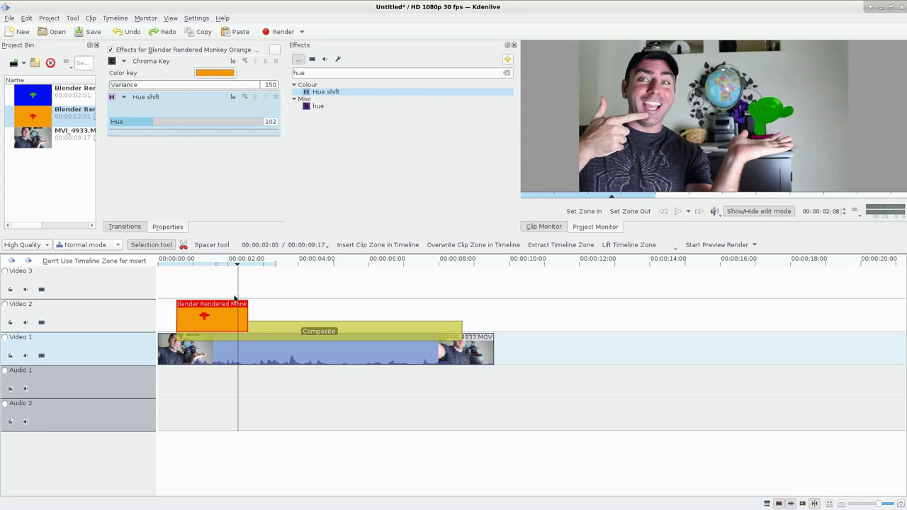
# Copy the orange monkey clip and paste copies lined up right after the original on Video 2.
pyautogui.click(278, 302)
pyautogui.hotkey('ctrl', 'v')
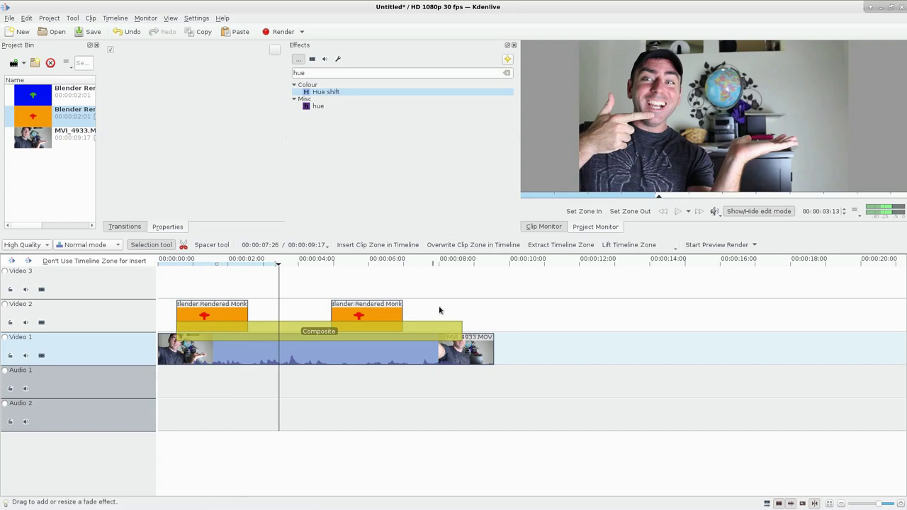
pyautogui.click(434, 312)
pyautogui.hotkey('ctrl', 'v')
pyautogui.moveTo(348, 300); pyautogui.dragTo(265, 300)
pyautogui.moveTo(486, 309); pyautogui.dragTo(364, 309)
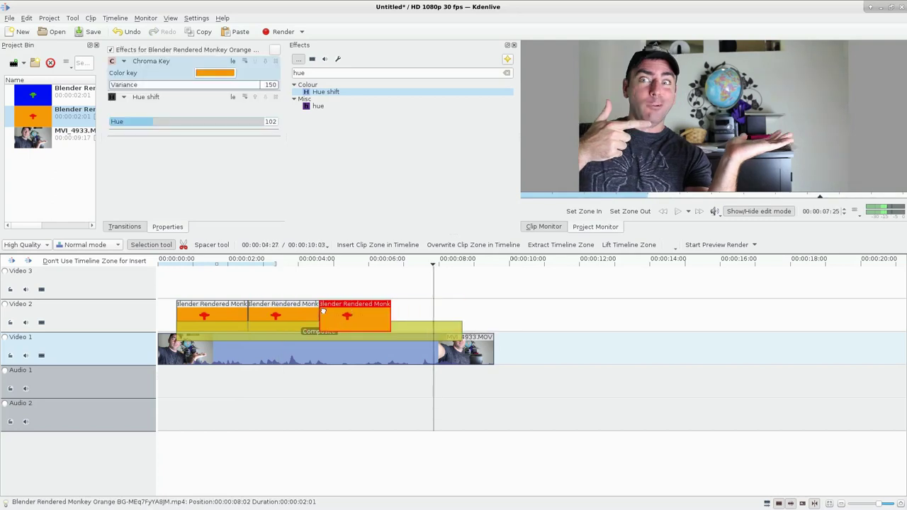
# Add the fourth copy at the end of the row and trim the webcam clip's start and end to match.
pyautogui.click(434, 312)
pyautogui.hotkey('ctrl', 'v')
pyautogui.moveTo(494, 304); pyautogui.dragTo(419, 304)
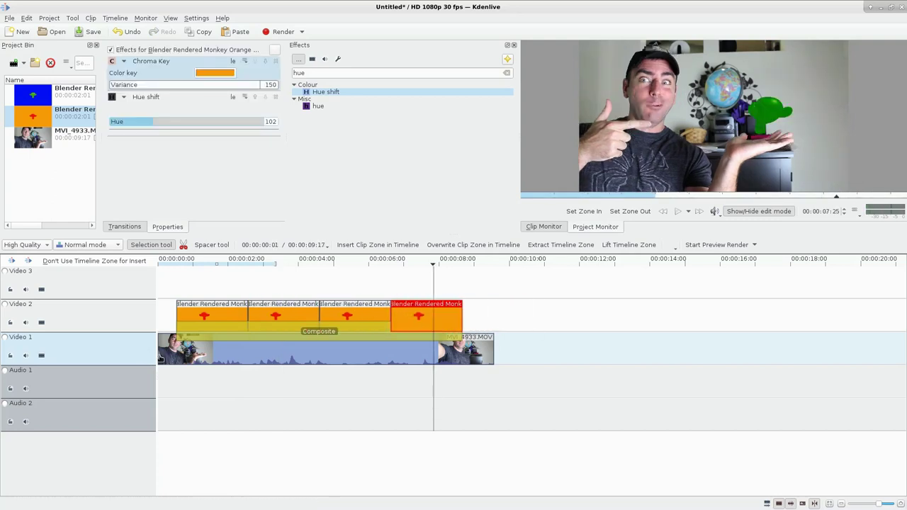
pyautogui.moveTo(171, 354); pyautogui.dragTo(187, 353)
pyautogui.moveTo(504, 347); pyautogui.dragTo(473, 344)
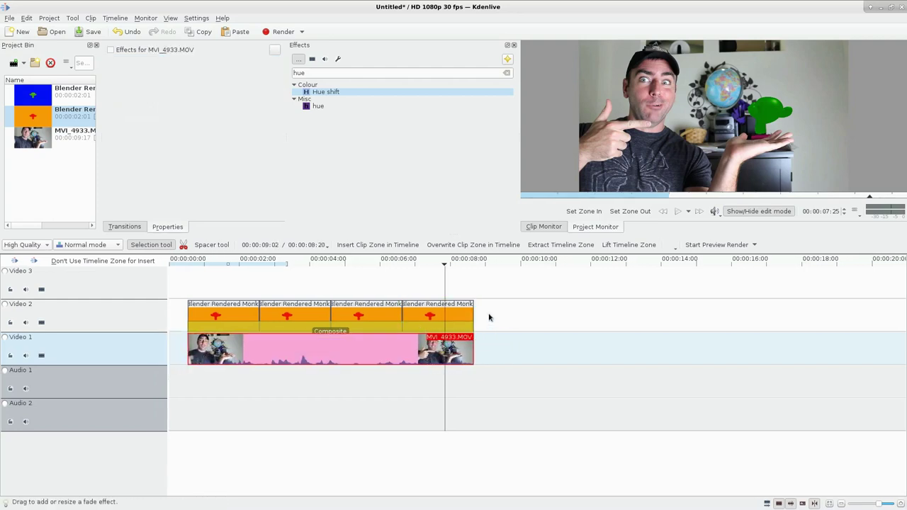